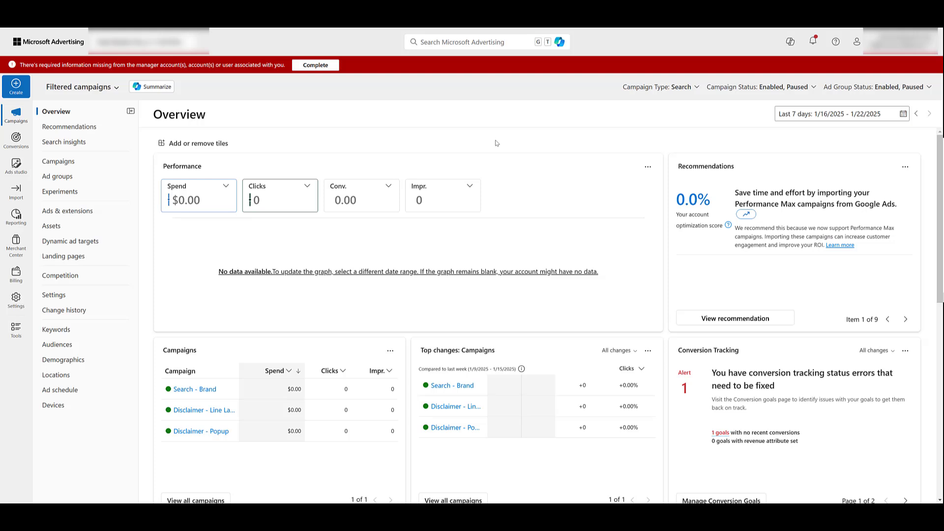
Open the Business data tool from the full list of tools
{"action": "left_click", "coordinate": [16, 329]}
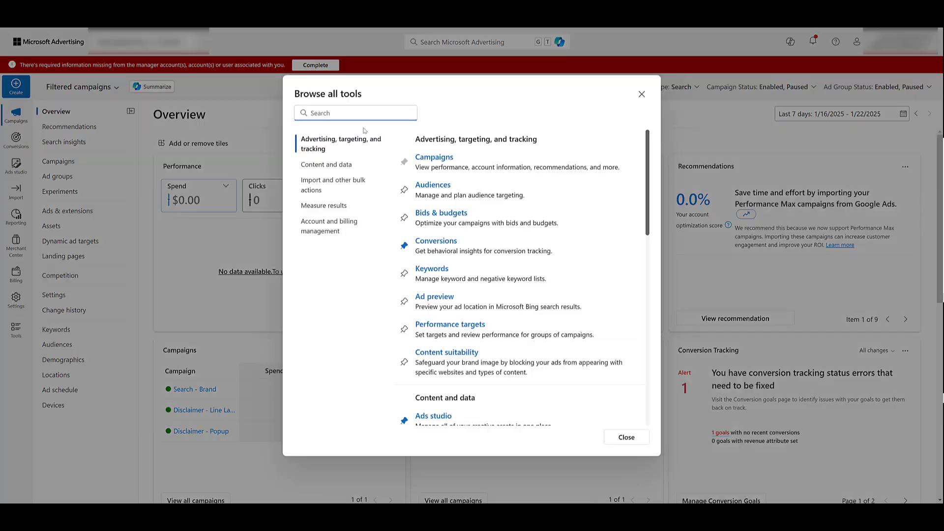
{"action": "scroll", "coordinate": [503, 235], "scroll_direction": "down", "scroll_amount": 6}
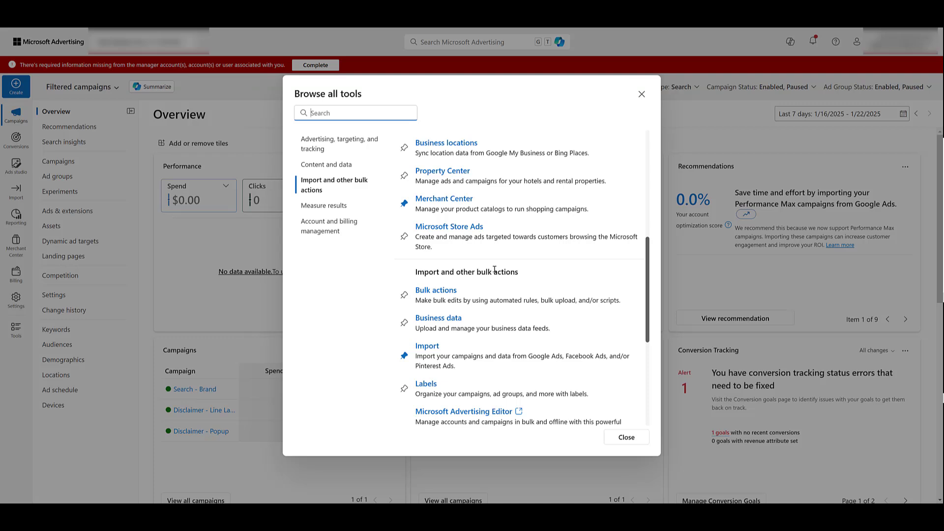
{"action": "left_click", "coordinate": [449, 320]}
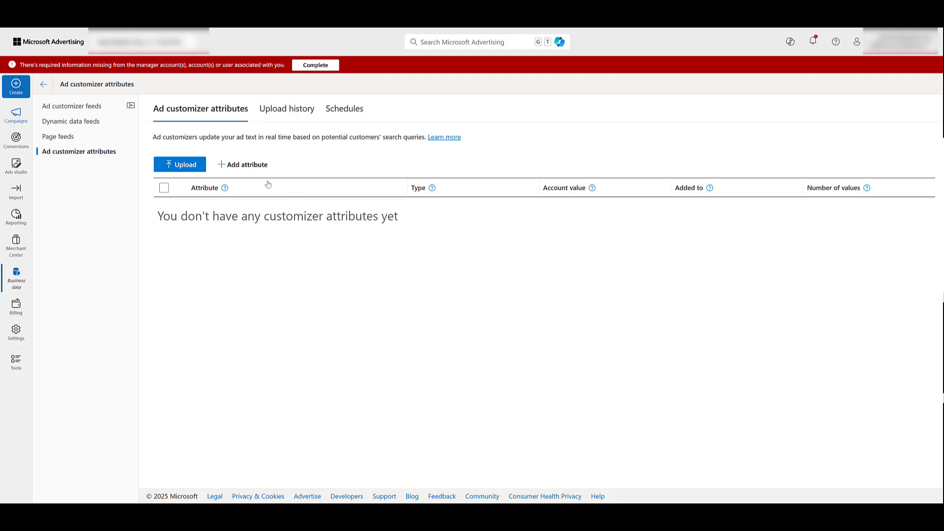
Create and save an ad customizer attribute named Total Amount Sold with data type Number and account value 400
{"action": "left_click", "coordinate": [254, 169]}
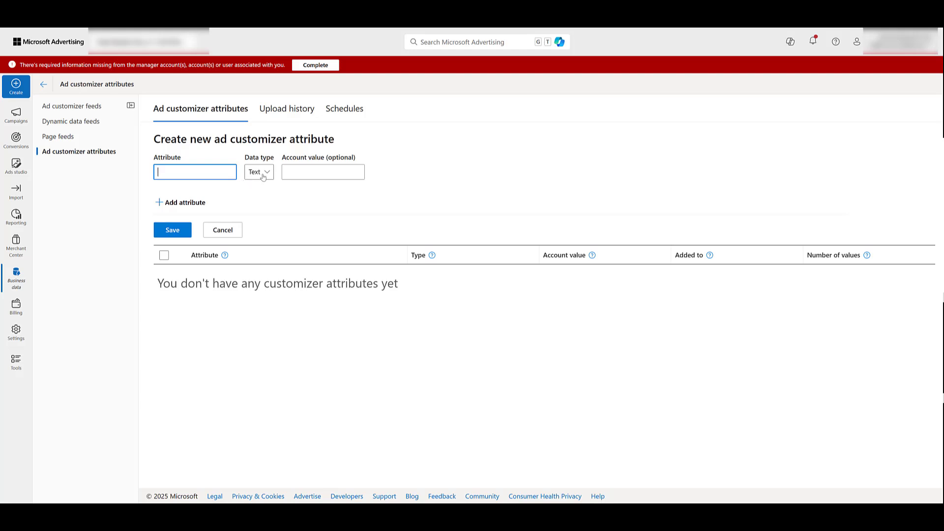
{"action": "left_click", "coordinate": [263, 176]}
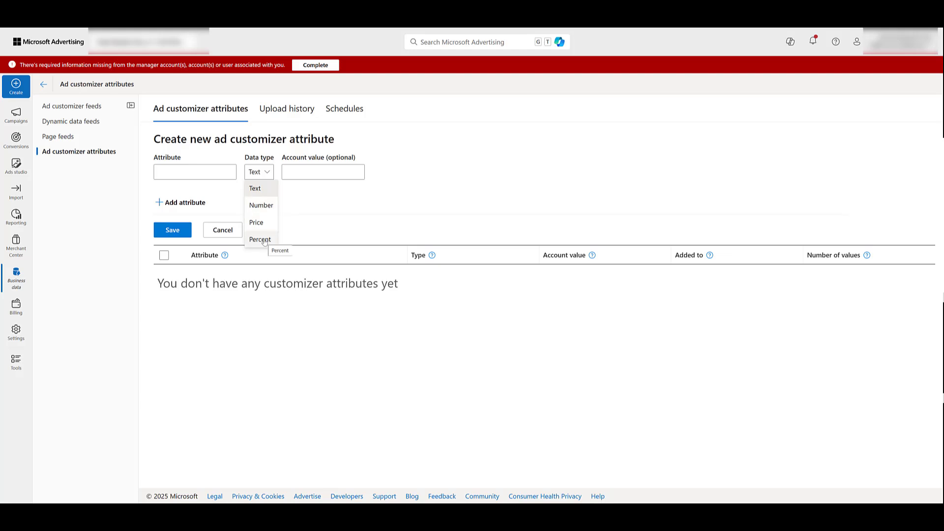
{"action": "left_click", "coordinate": [267, 206]}
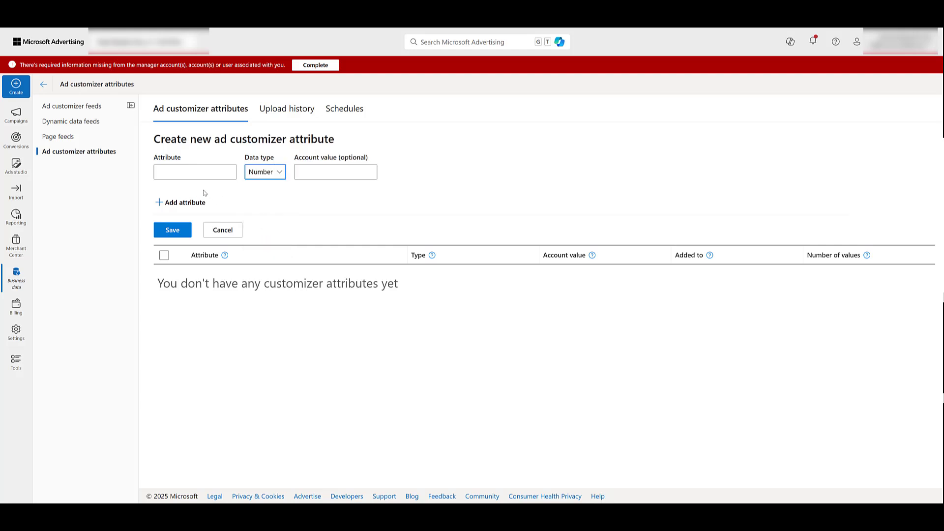
{"action": "left_click", "coordinate": [186, 171]}
{"action": "type", "text": "Total Amount Sold"}
{"action": "left_click", "coordinate": [352, 171]}
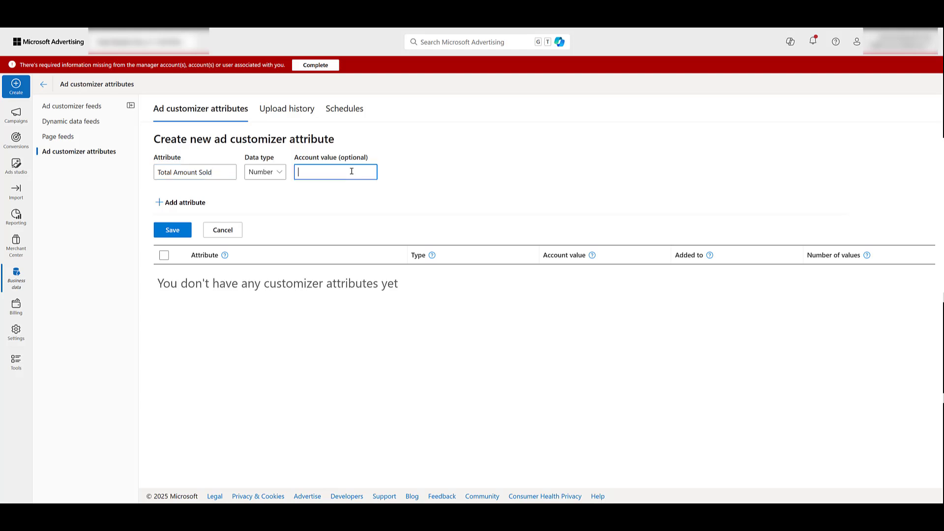
{"action": "type", "text": "400"}
{"action": "left_click", "coordinate": [168, 231]}
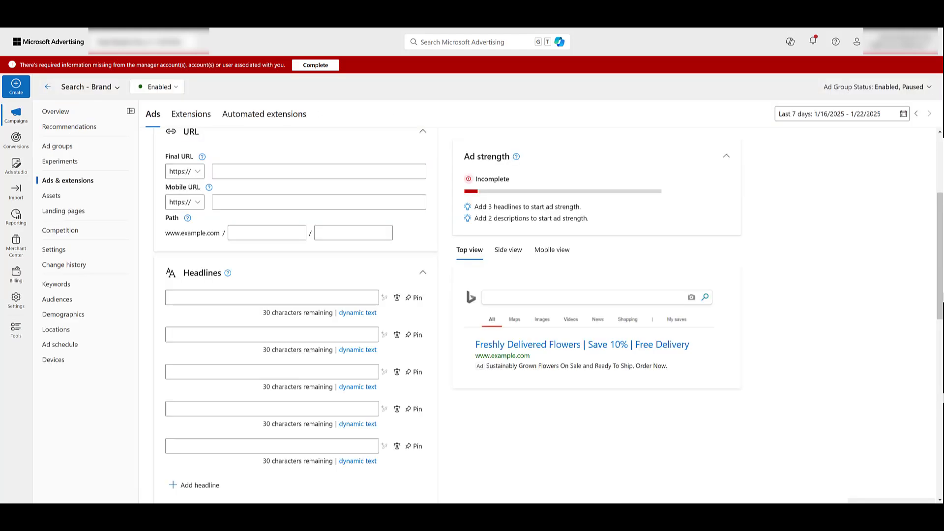
{"action": "scroll", "coordinate": [348, 178], "scroll_direction": "up", "scroll_amount": 3}
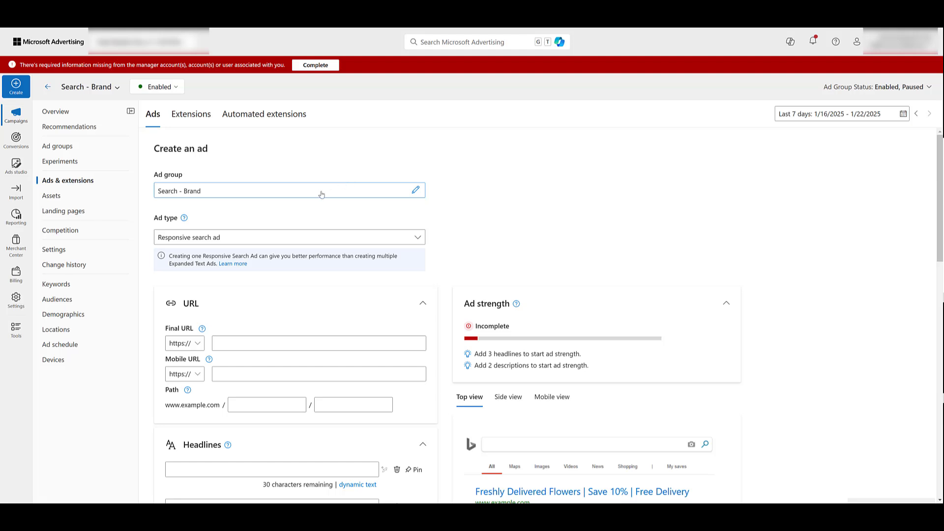
{"action": "left_click", "coordinate": [399, 237]}
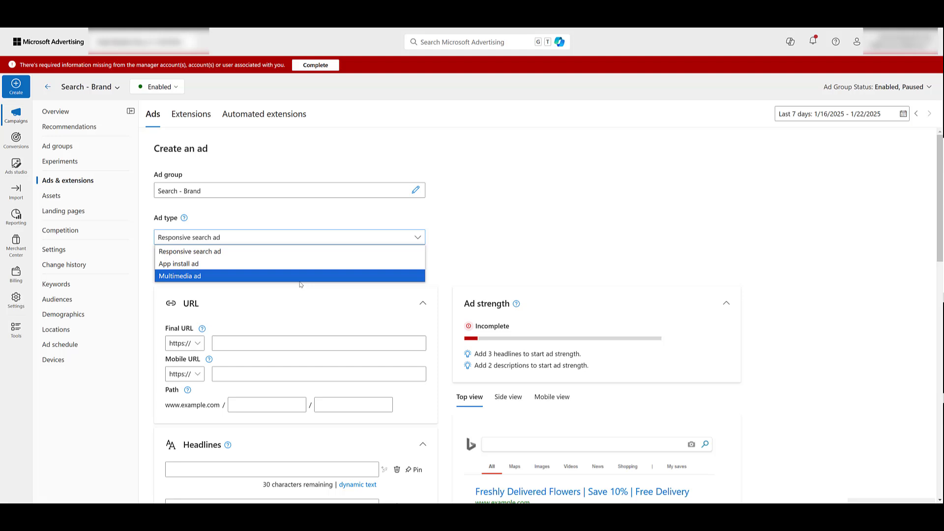
{"action": "left_click", "coordinate": [301, 284]}
Write the first headline as "Over {CUSTOMIZER.Total Amount Sold} Pairs Sold. Going Fast!", inserting the ad customizer without default text
{"action": "scroll", "coordinate": [490, 247], "scroll_direction": "down", "scroll_amount": 5}
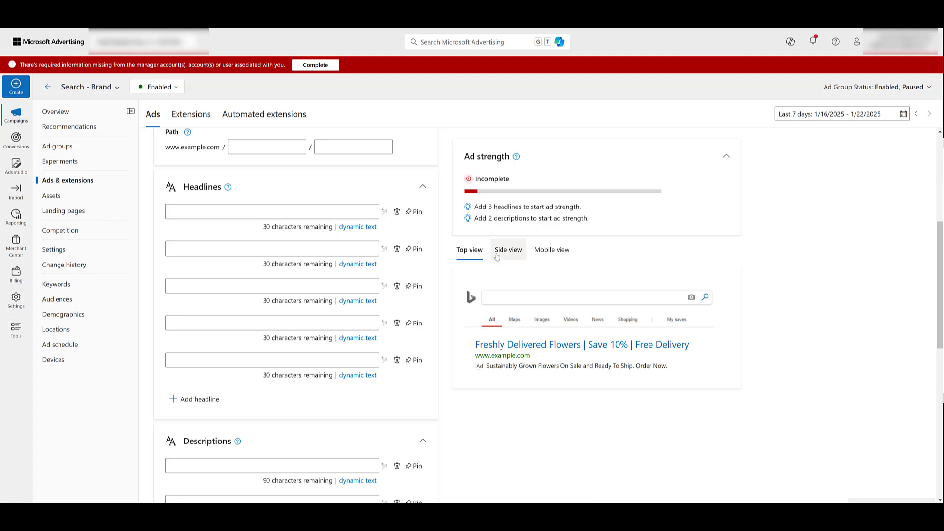
{"action": "left_click", "coordinate": [190, 214]}
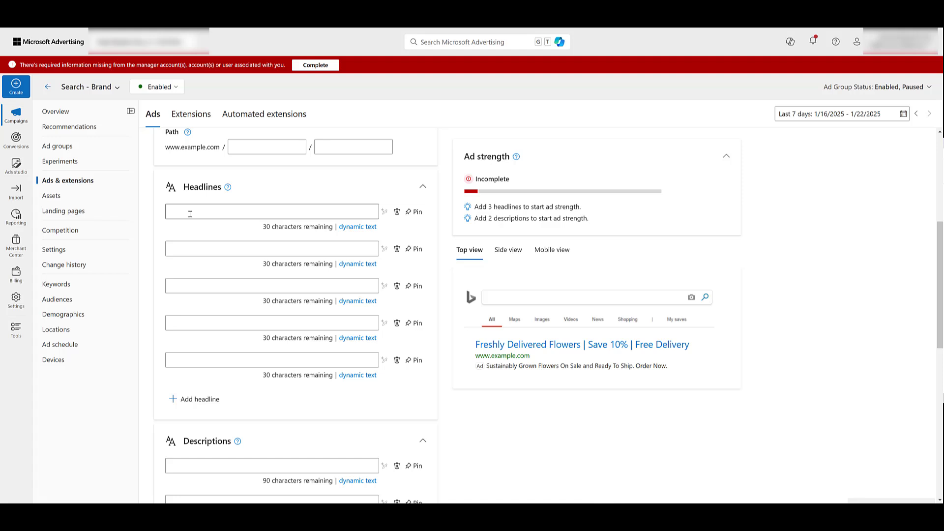
{"action": "type", "text": "Over "}
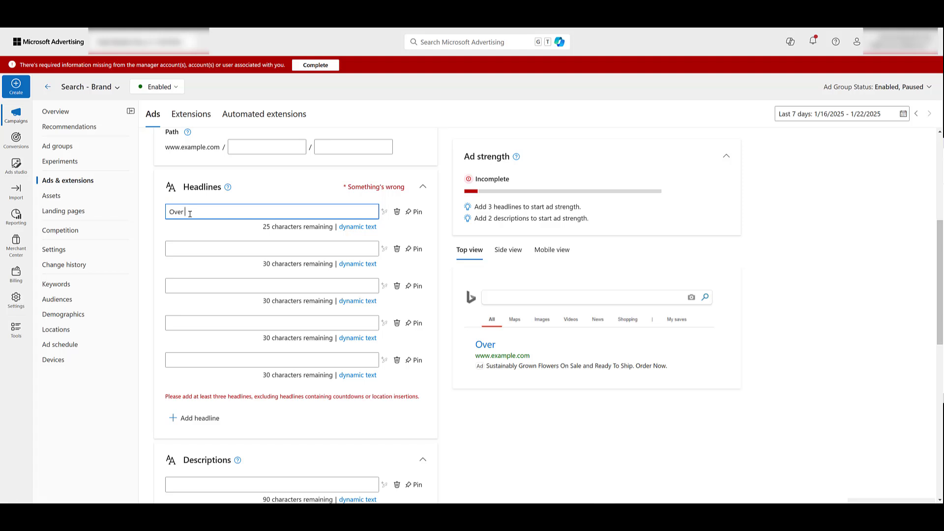
{"action": "type", "text": "{"}
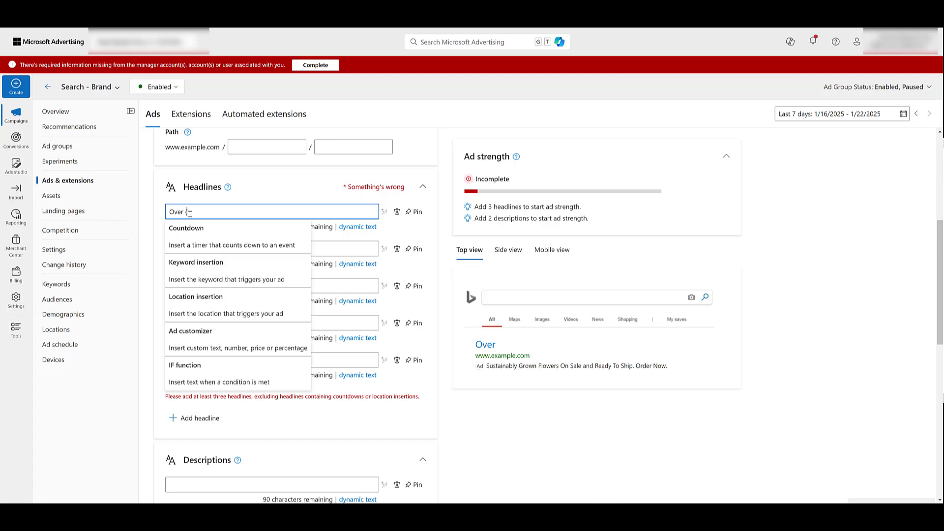
{"action": "left_click", "coordinate": [230, 345]}
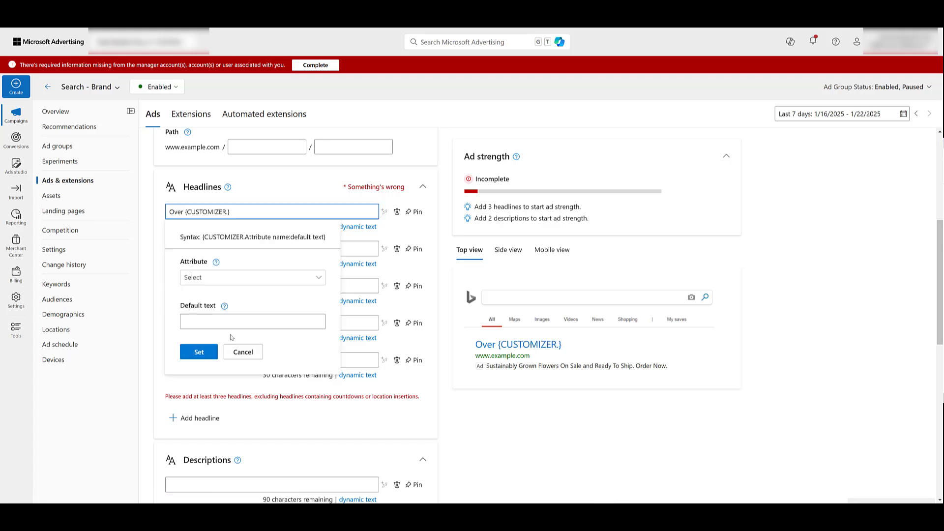
{"action": "left_click", "coordinate": [228, 279]}
{"action": "left_click", "coordinate": [226, 290]}
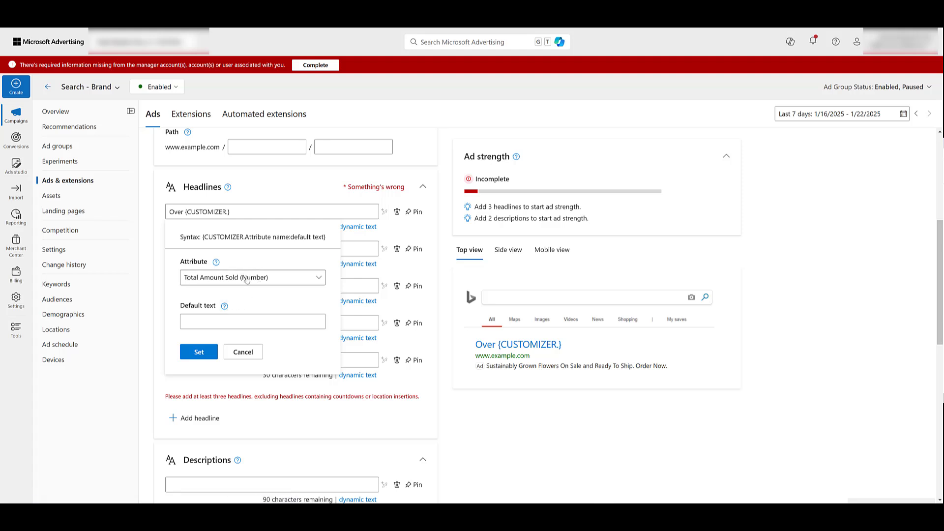
{"action": "left_click", "coordinate": [198, 352]}
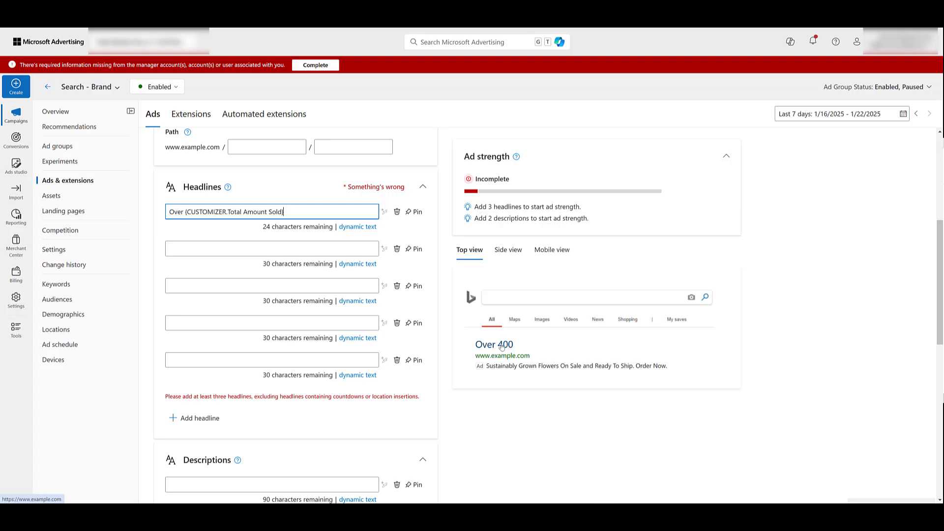
{"action": "key", "text": "ctrl+v"}
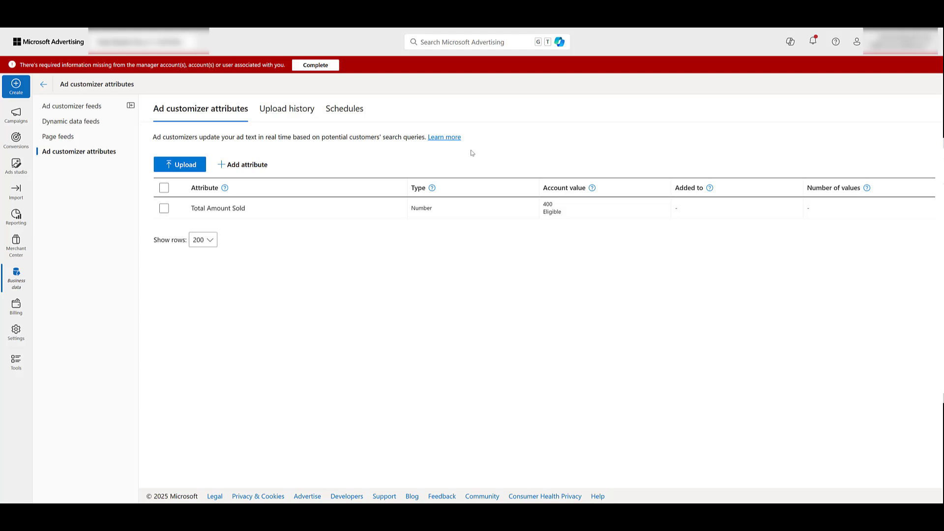
Set the account value of the Total Amount Sold attribute to 500 and save it
{"action": "mouse_move", "coordinate": [497, 210]}
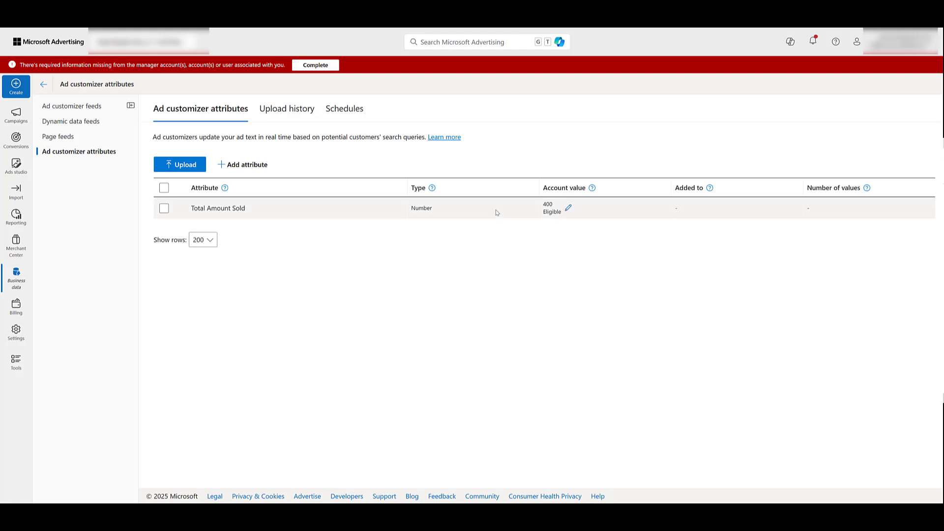
{"action": "left_click", "coordinate": [569, 210]}
{"action": "key", "text": "Escape"}
{"action": "left_click", "coordinate": [568, 210]}
{"action": "type", "text": "500"}
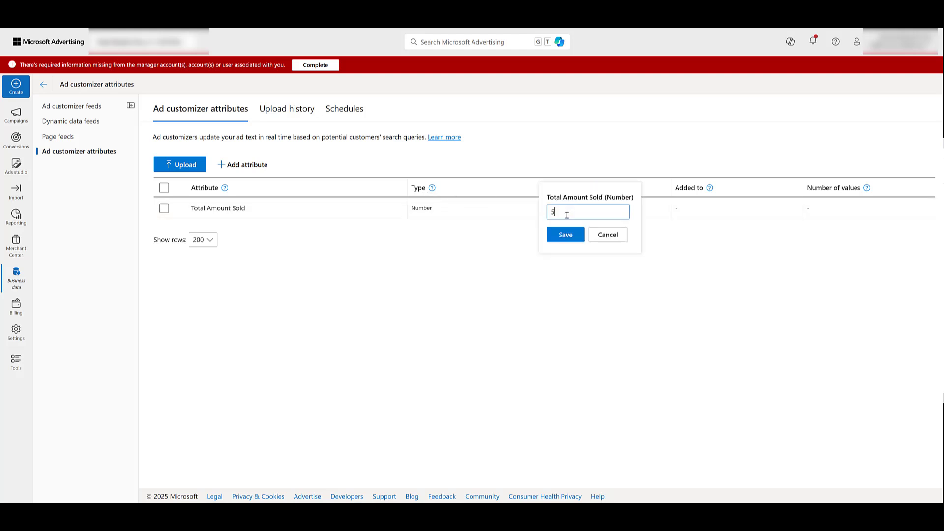
{"action": "left_click", "coordinate": [569, 236]}
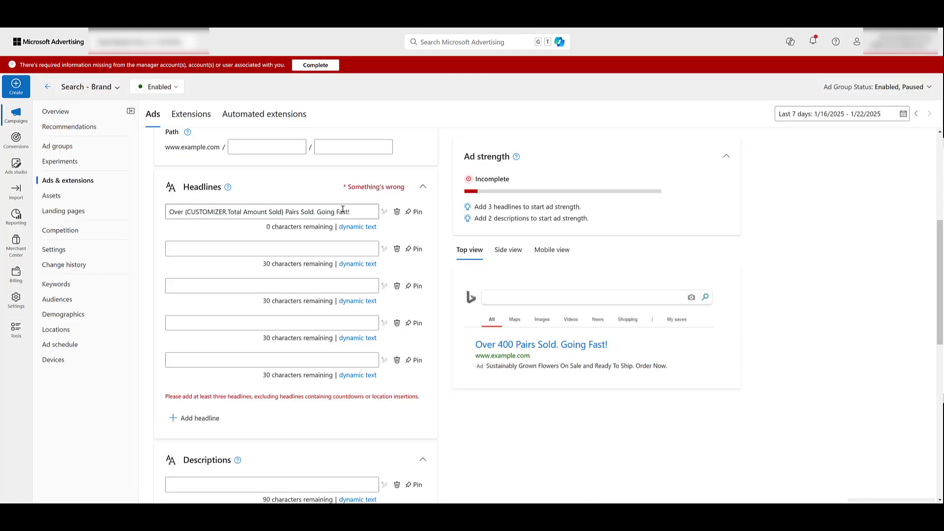
Refresh the ad preview by copying the first headline, clearing it and pasting the same text back
{"action": "triple_click", "coordinate": [303, 212]}
{"action": "key", "text": "ctrl+c"}
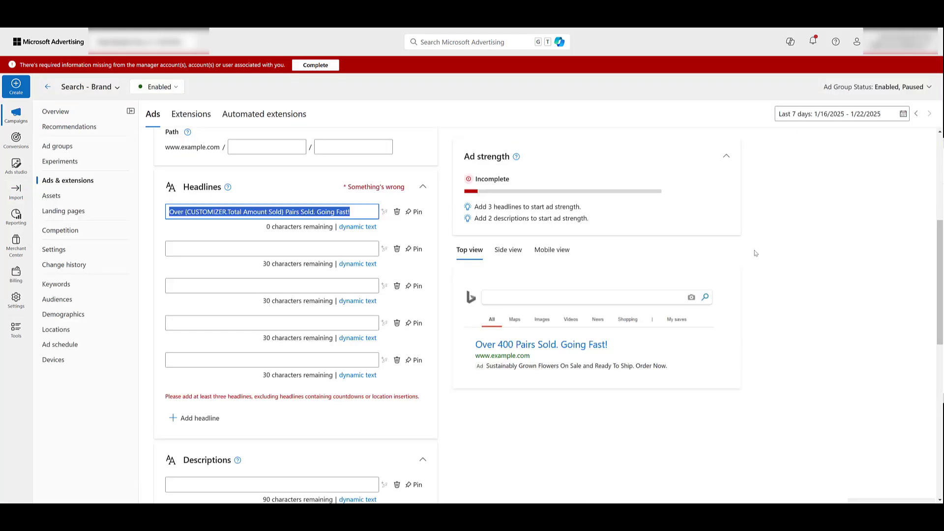
{"action": "key", "text": "BackSpace"}
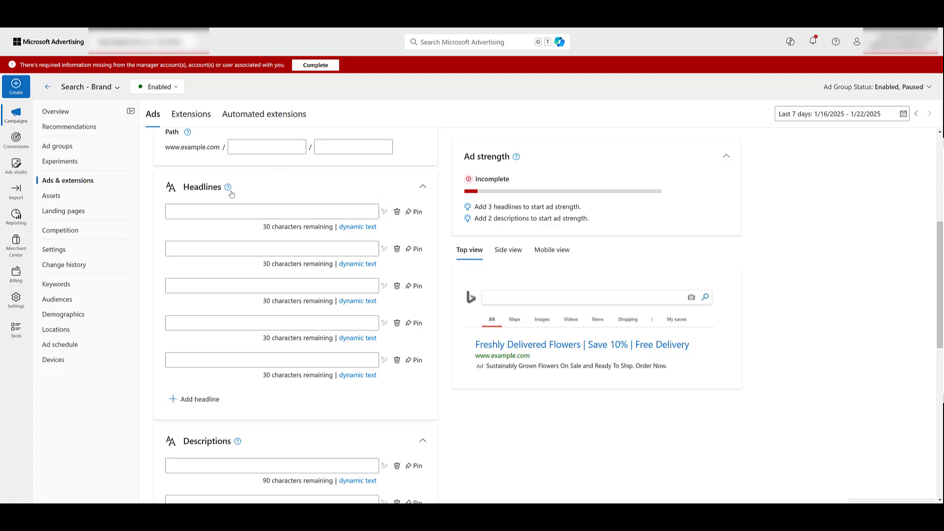
{"action": "left_click", "coordinate": [232, 218]}
{"action": "key", "text": "ctrl+v"}
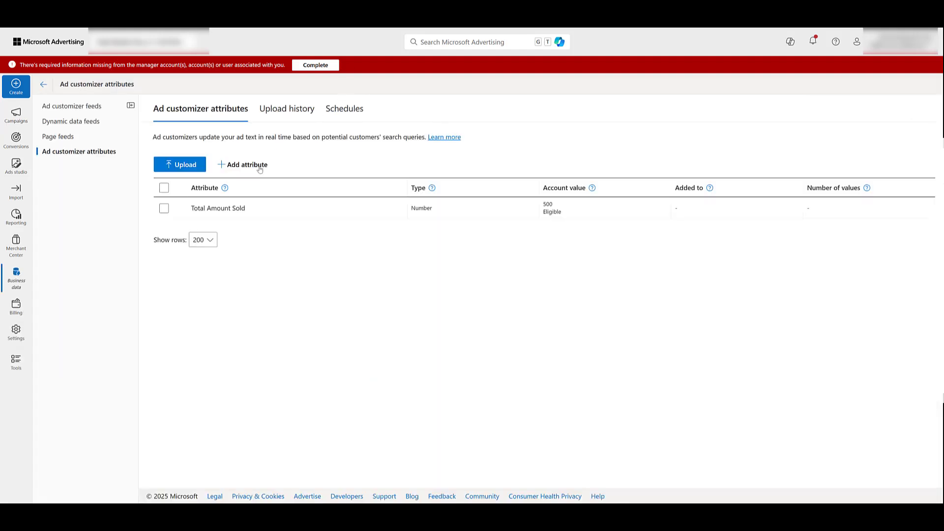
Create and save an ad customizer attribute named Black Friday 2025 - Shoe Sale with data type Percent and account value 40
{"action": "left_click", "coordinate": [246, 165]}
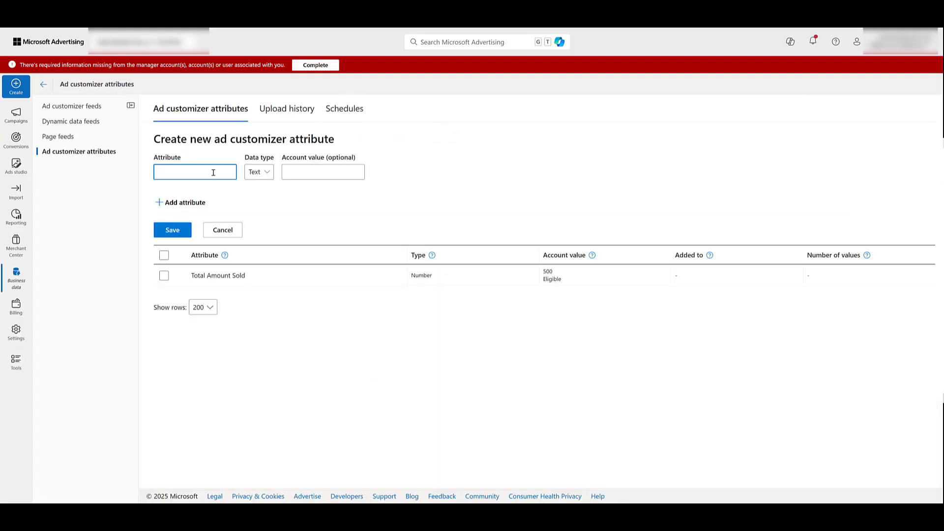
{"action": "key", "text": "ctrl+v"}
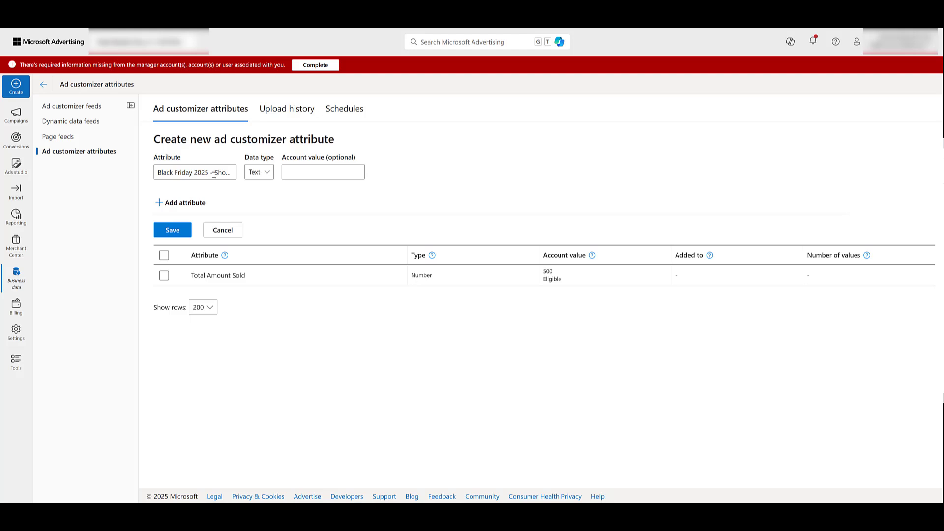
{"action": "left_click", "coordinate": [264, 177]}
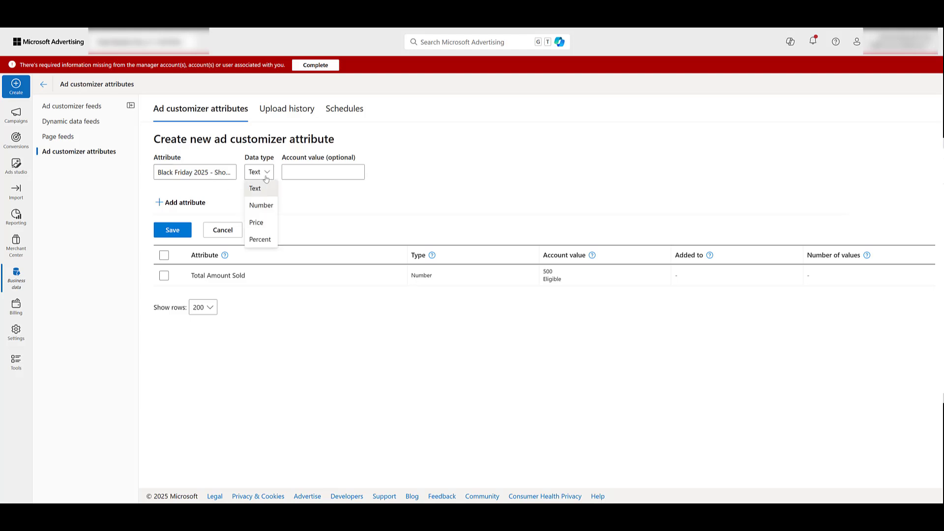
{"action": "left_click", "coordinate": [261, 239]}
{"action": "left_click", "coordinate": [325, 170]}
{"action": "type", "text": "40"}
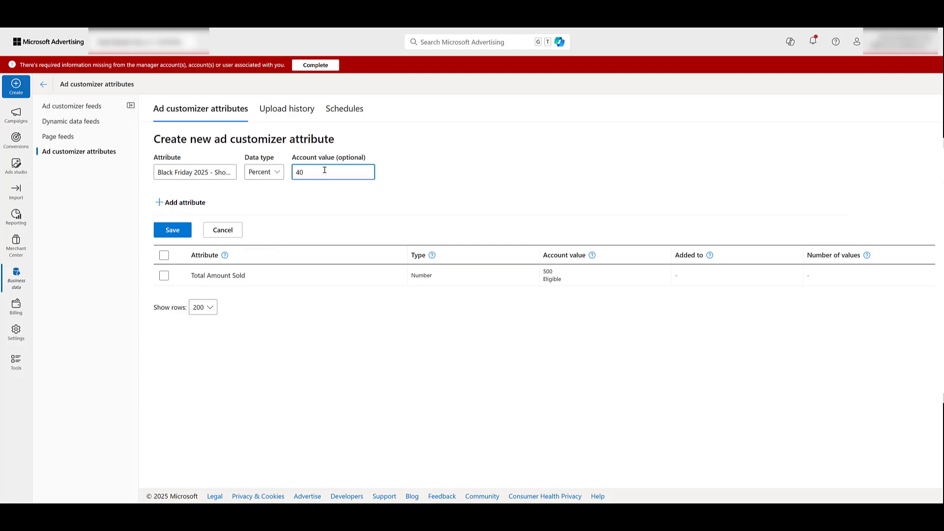
{"action": "left_click", "coordinate": [179, 232]}
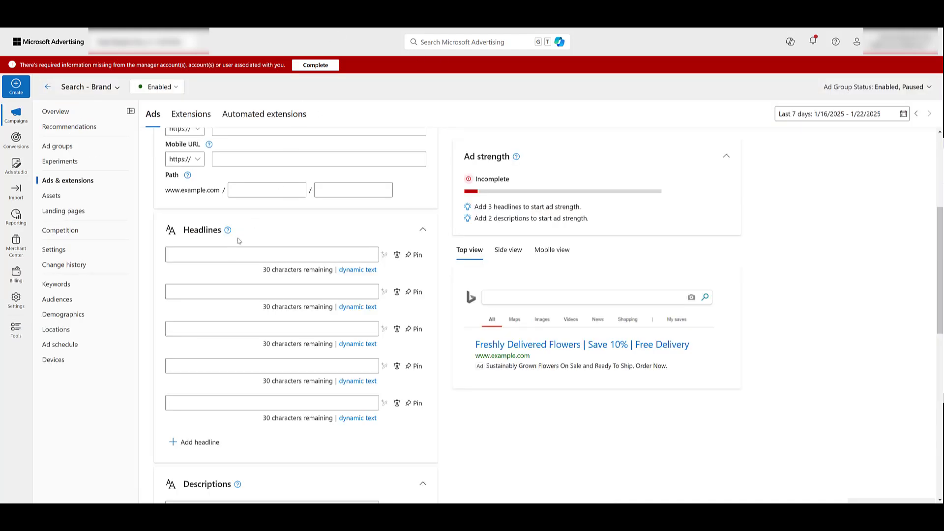
Write the first headline as "All Shoes Are" followed by an ad customizer for the Black Friday 2025 - Shoe Sale attribute
{"action": "left_click", "coordinate": [229, 251]}
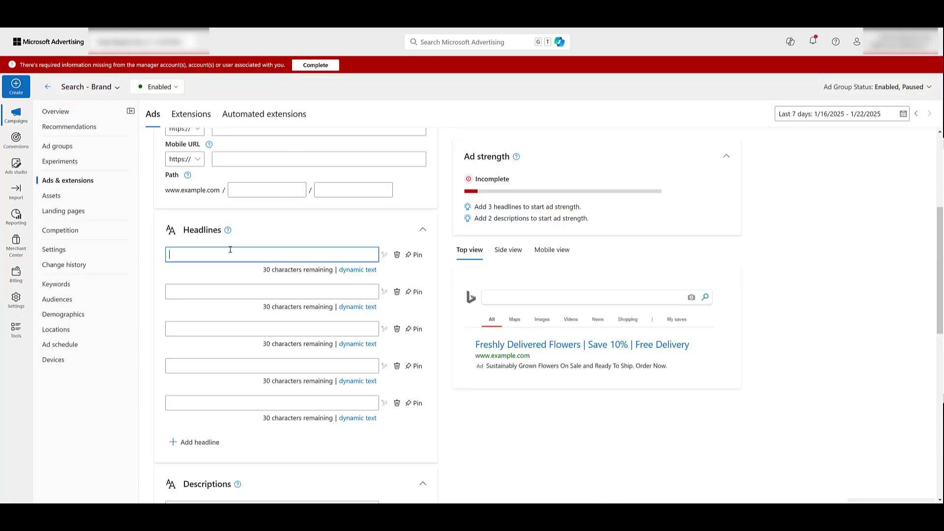
{"action": "type", "text": "All Shoes Are"}
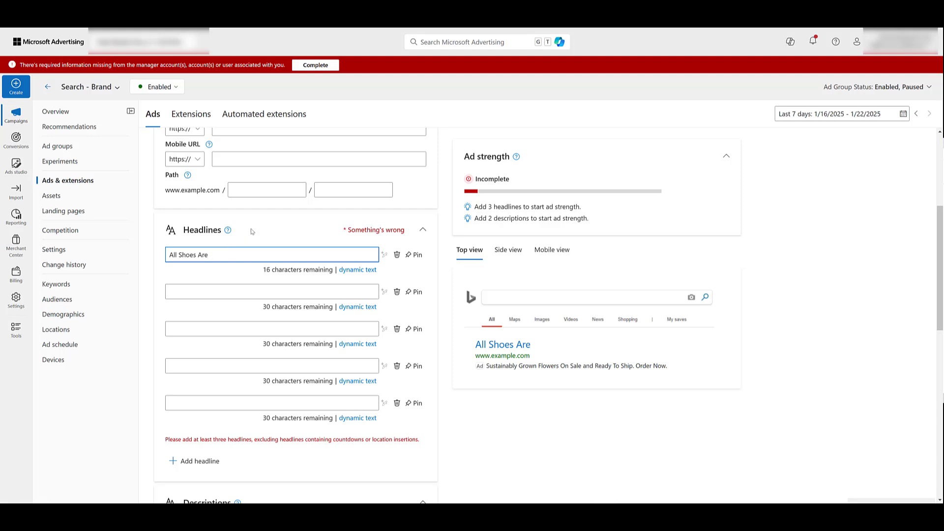
{"action": "type", "text": " {"}
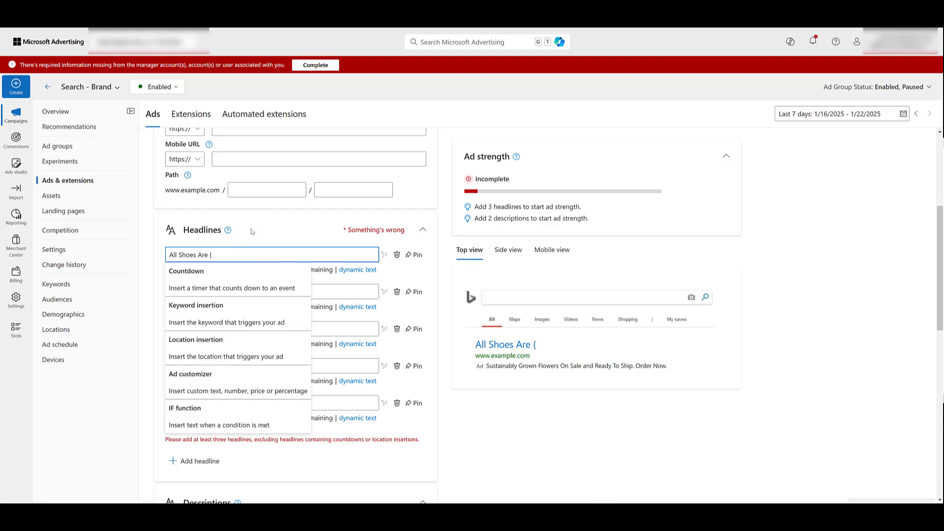
{"action": "left_click", "coordinate": [241, 388]}
{"action": "left_click", "coordinate": [249, 322]}
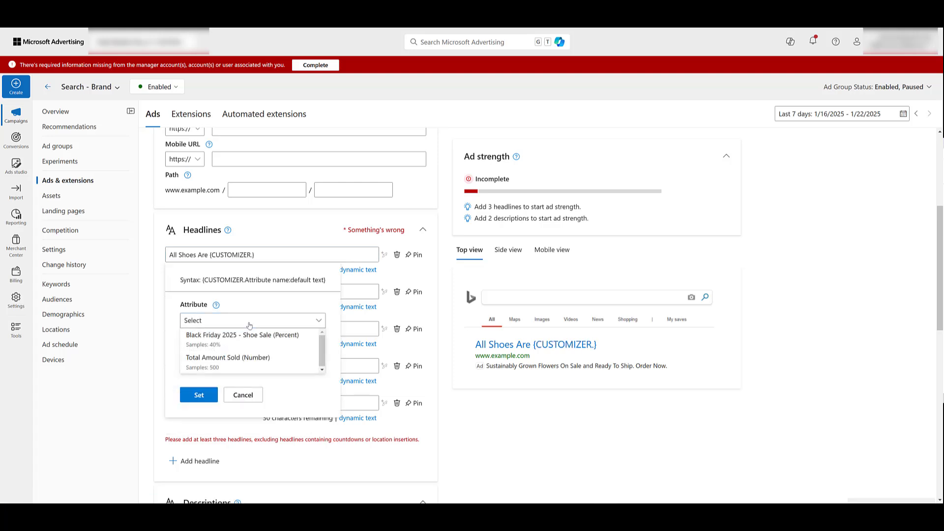
{"action": "left_click", "coordinate": [251, 339]}
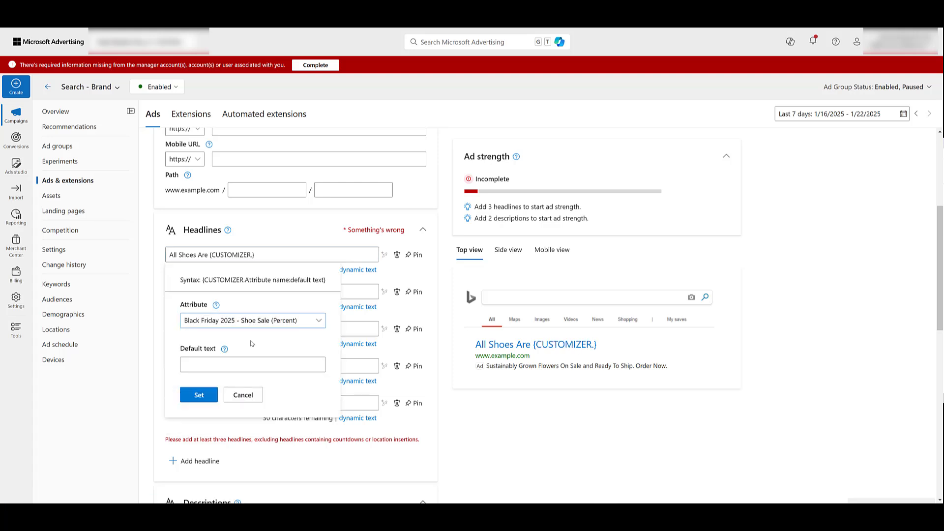
{"action": "left_click", "coordinate": [199, 395]}
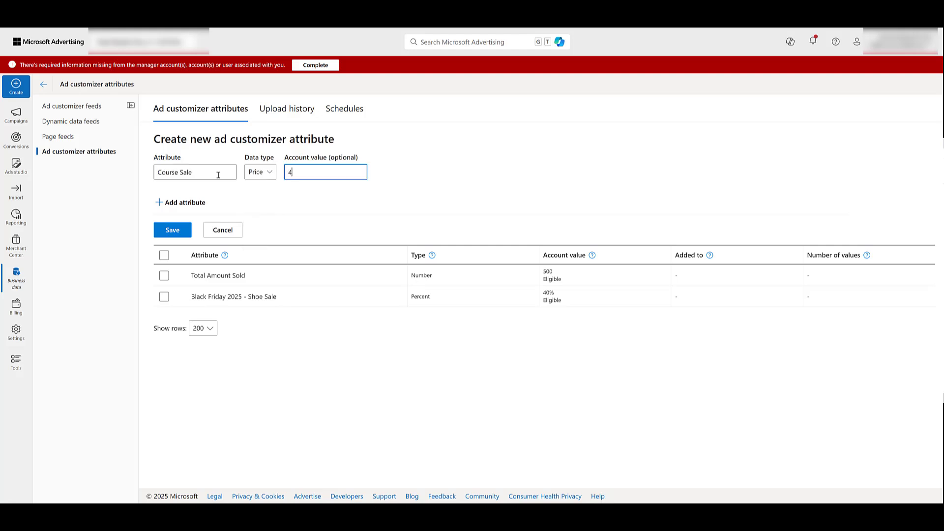
Give the new Course Sale price attribute an account value of 400 and save it
{"action": "type", "text": "00"}
{"action": "left_click", "coordinate": [303, 190]}
{"action": "left_click", "coordinate": [178, 238]}
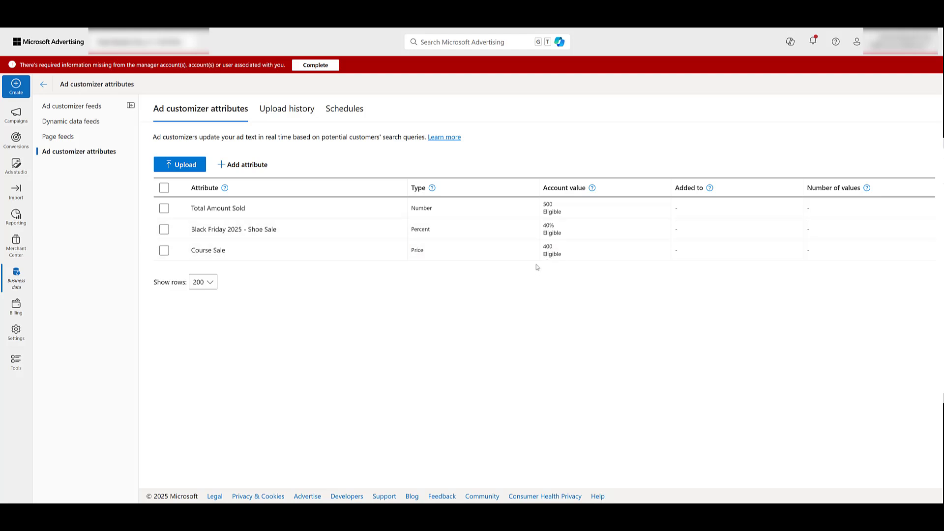
Set the account value of the Course Sale attribute to $400, including the currency symbol, and save it
{"action": "left_click", "coordinate": [566, 250]}
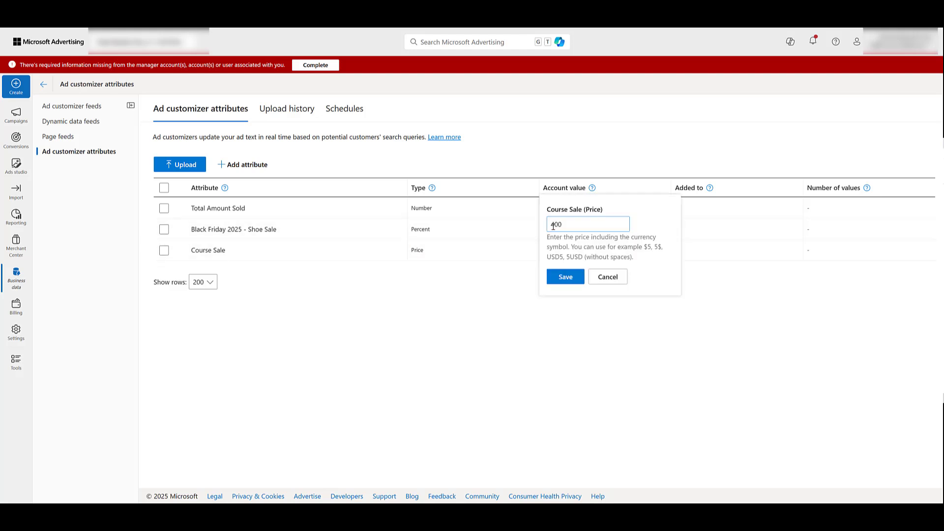
{"action": "type", "text": "$"}
{"action": "left_click", "coordinate": [560, 275]}
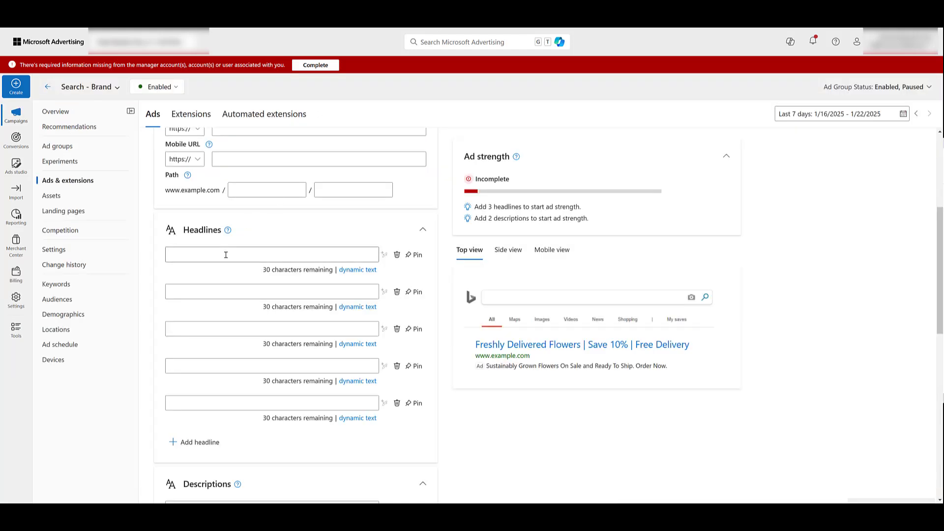
Write the first headline as "Only" followed by an ad customizer for the Course Sale attribute and "for a Limited Time"
{"action": "left_click", "coordinate": [226, 255]}
{"action": "type", "text": "Only {"}
{"action": "left_click", "coordinate": [221, 373]}
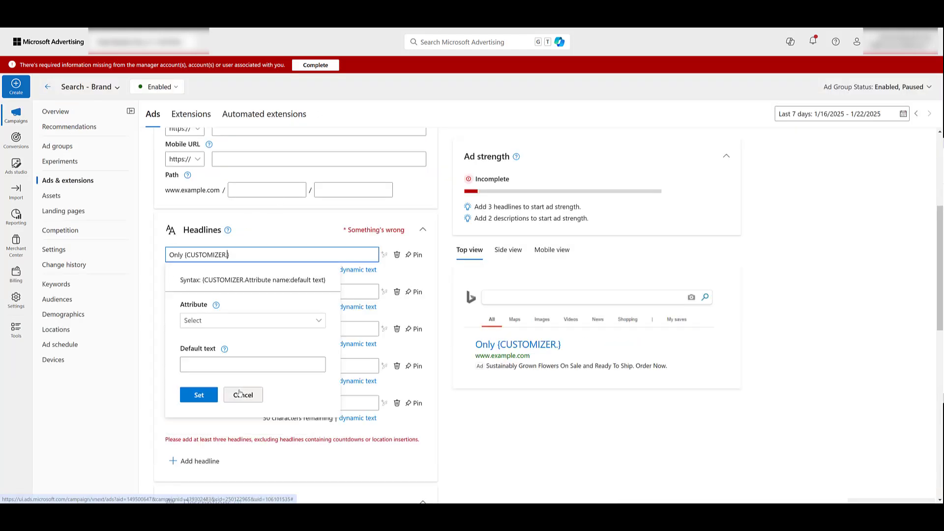
{"action": "left_click", "coordinate": [234, 322]}
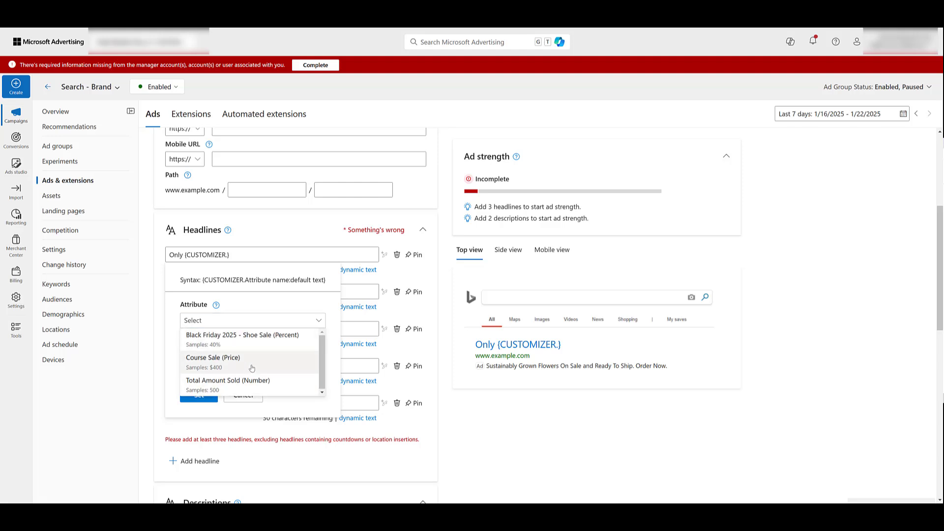
{"action": "left_click", "coordinate": [252, 362]}
{"action": "left_click", "coordinate": [199, 396]}
{"action": "type", "text": "for a Limited Time"}
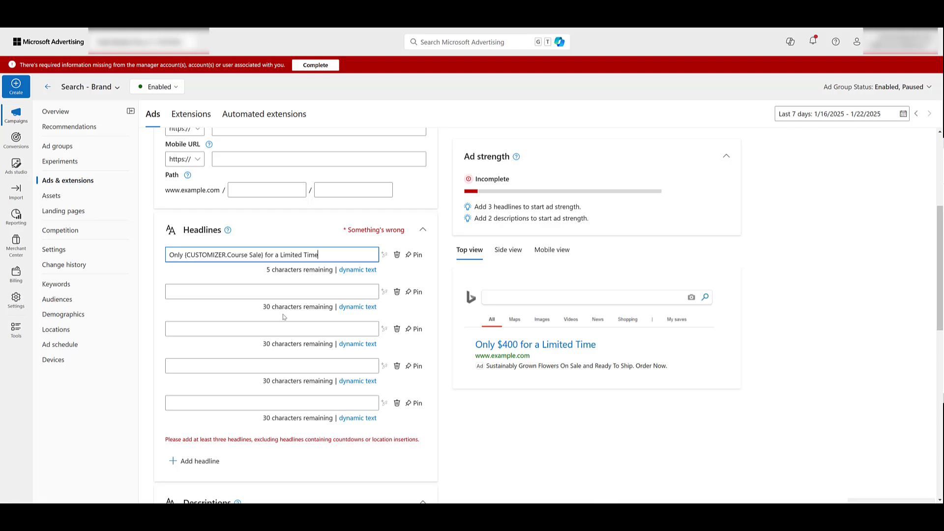
Start an ad customizer in the first description and open its list of available attributes
{"action": "scroll", "coordinate": [251, 332], "scroll_direction": "down", "scroll_amount": 5}
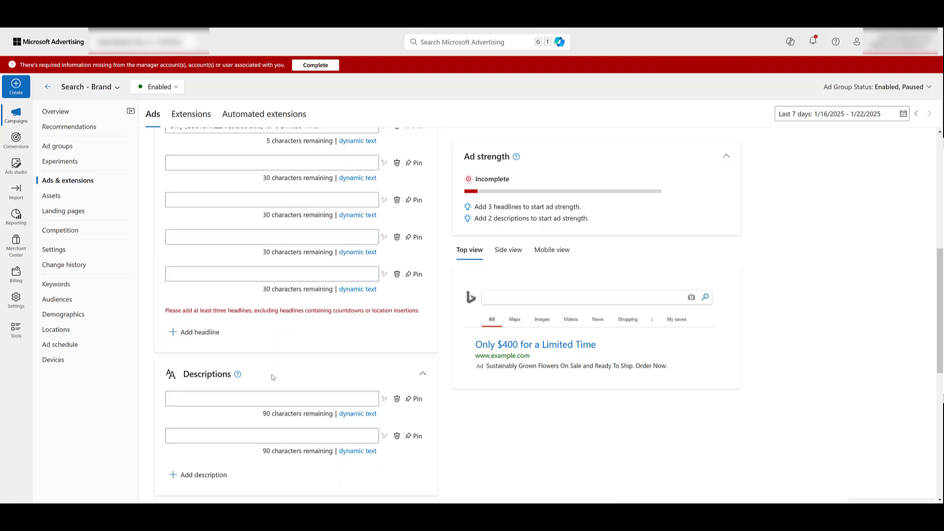
{"action": "left_click", "coordinate": [247, 313]}
{"action": "type", "text": "{CUSTOMIZER."}
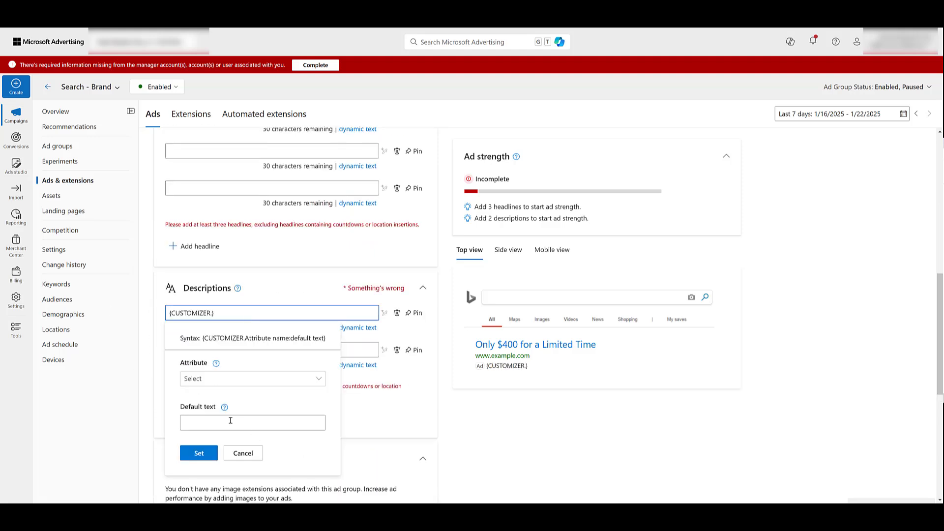
{"action": "left_click", "coordinate": [246, 379]}
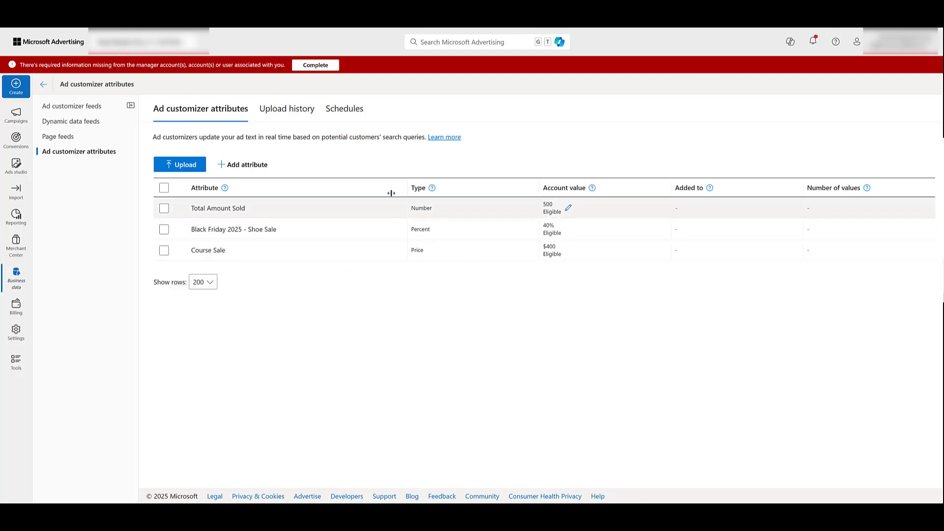
Download the sample file for bulk attribute upload and select its table, A3:J12, in Excel
{"action": "left_click", "coordinate": [197, 170]}
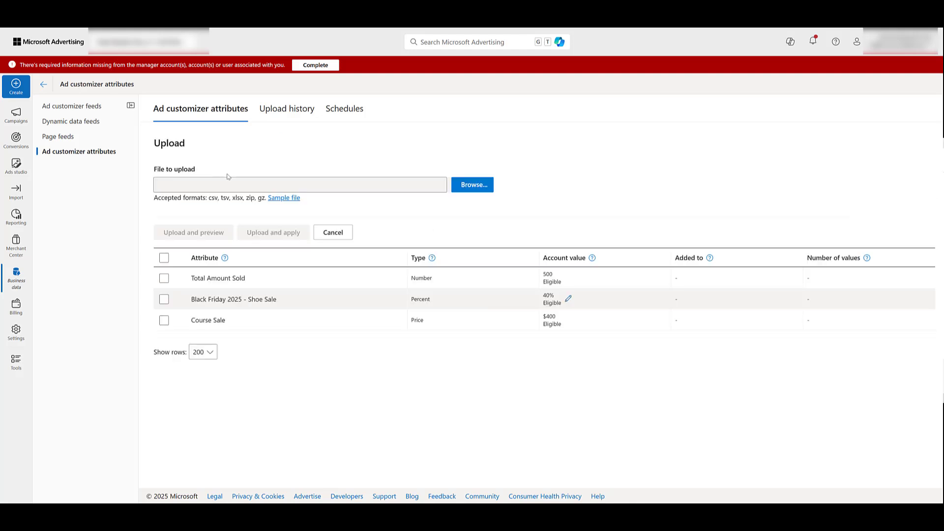
{"action": "left_click", "coordinate": [281, 199]}
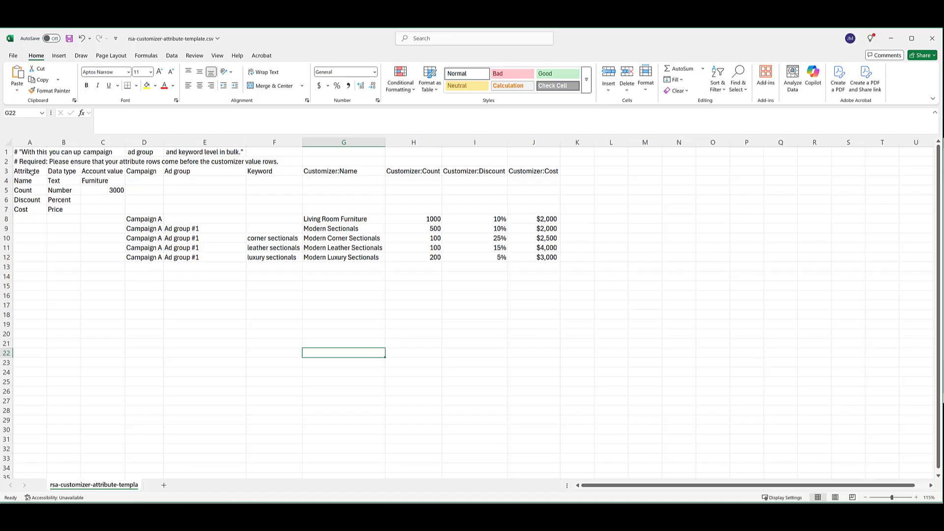
{"action": "left_click_drag", "start_coordinate": [27, 171], "coordinate": [148, 199]}
{"action": "left_click_drag", "start_coordinate": [547, 220], "coordinate": [547, 257]}
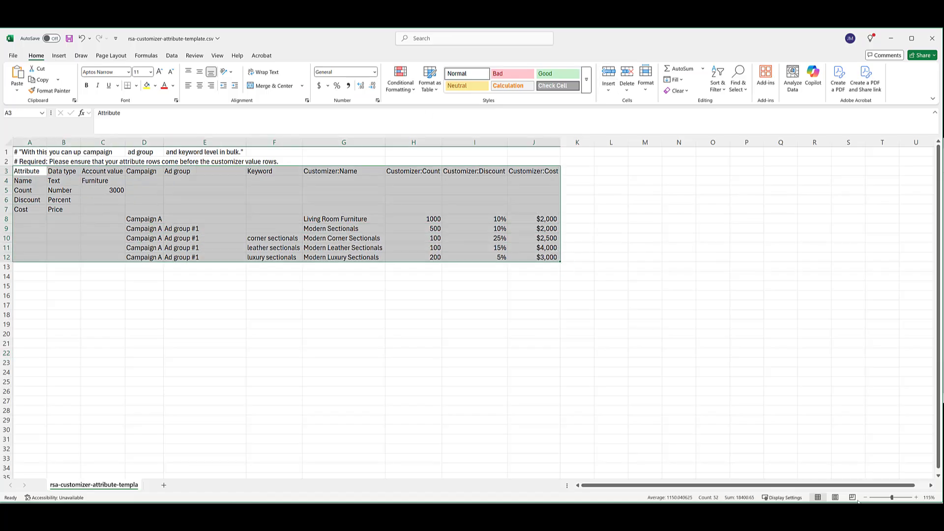
{"action": "left_click", "coordinate": [916, 497]}
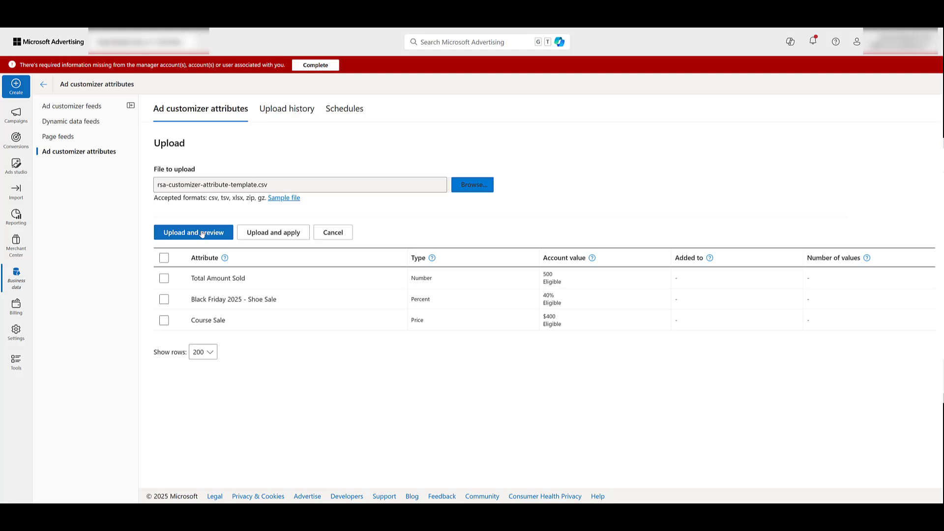
Try uploading and applying the rsa-customizer-attribute-template.csv file in Microsoft Advertising, and open the upload history
{"action": "left_click", "coordinate": [275, 237]}
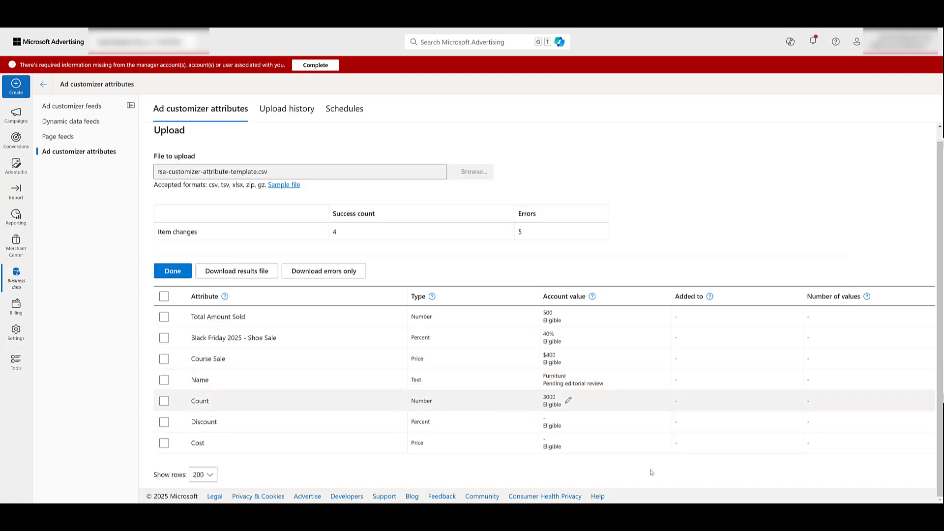
{"action": "left_click", "coordinate": [285, 111]}
{"action": "left_click_drag", "start_coordinate": [582, 166], "coordinate": [554, 169]}
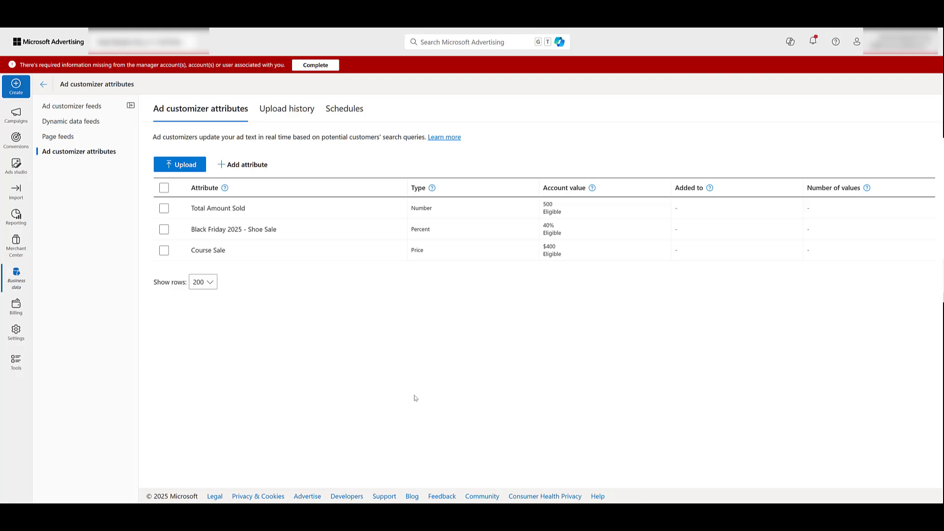
Start a new upload with the revised rsa-customizer-attribute-template.csv file and apply its attributes to the account
{"action": "left_click", "coordinate": [195, 167]}
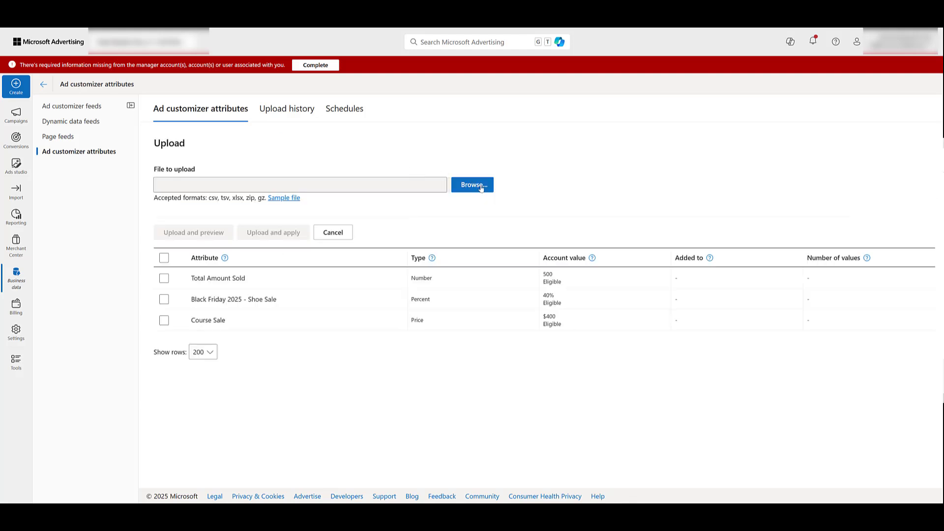
{"action": "left_click", "coordinate": [481, 189]}
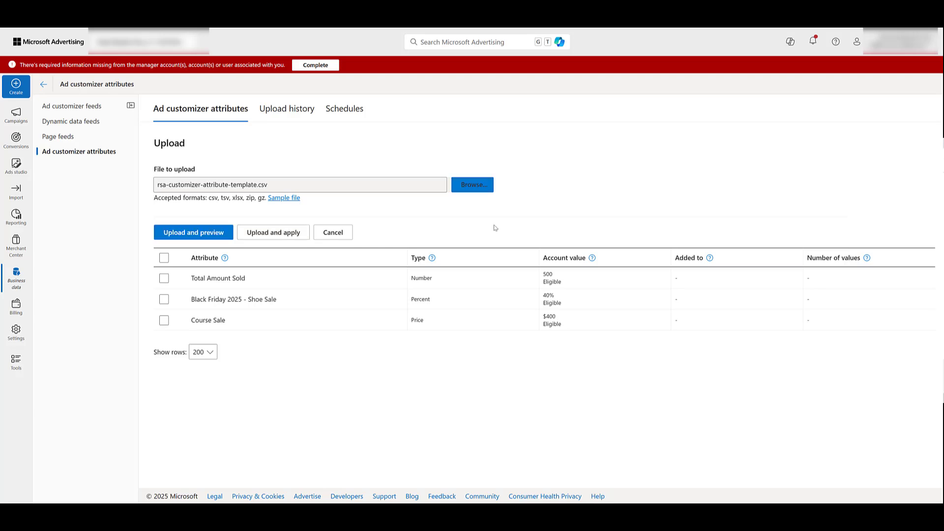
{"action": "left_click", "coordinate": [274, 232]}
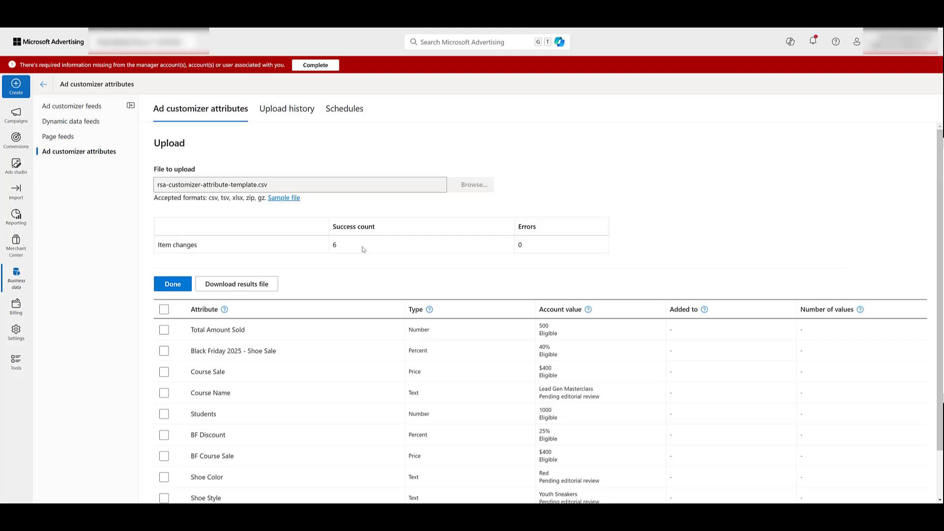
{"action": "scroll", "coordinate": [364, 249], "scroll_direction": "down", "scroll_amount": 2}
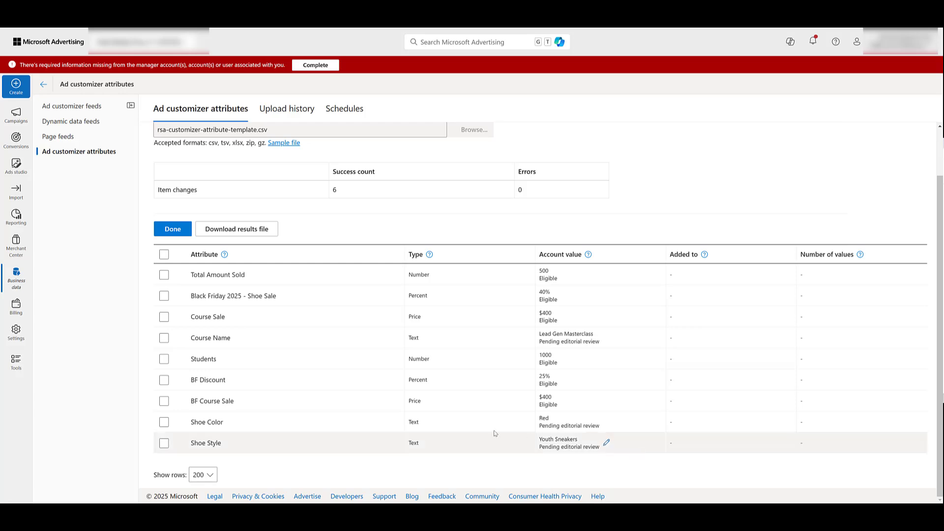
Check the attribute spreadsheet in Excel, return to Microsoft Advertising and close the upload results
{"action": "left_click", "coordinate": [253, 503]}
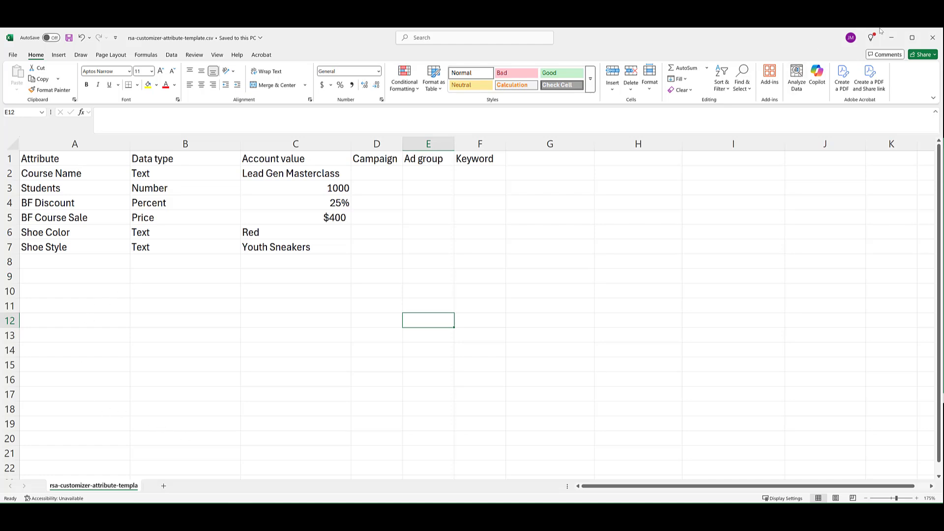
{"action": "left_click", "coordinate": [891, 38]}
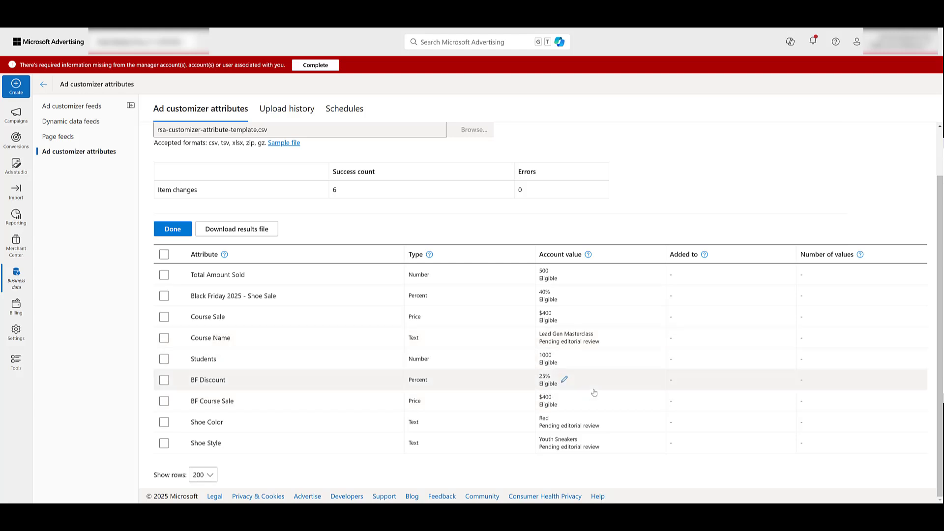
{"action": "left_click", "coordinate": [173, 229]}
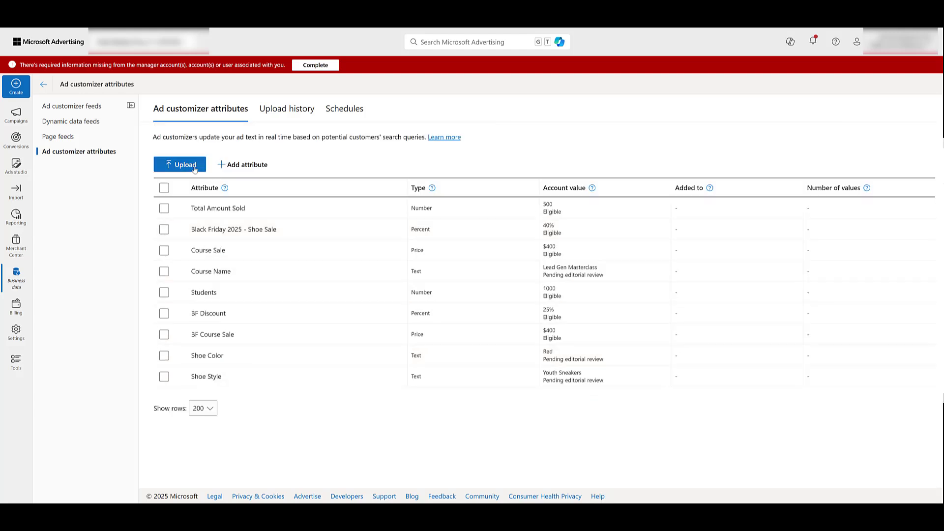